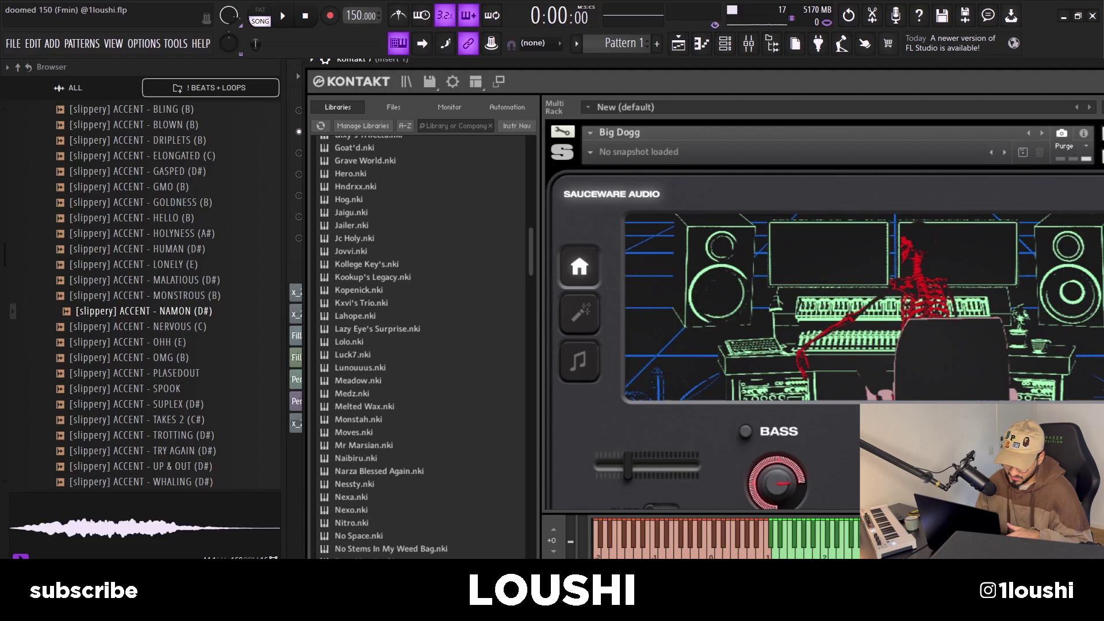
Browse the list of .nki instruments in the Kontakt library
{"action": "scroll", "coordinate": [420, 345], "scroll_direction": "down", "scroll_amount": 15}
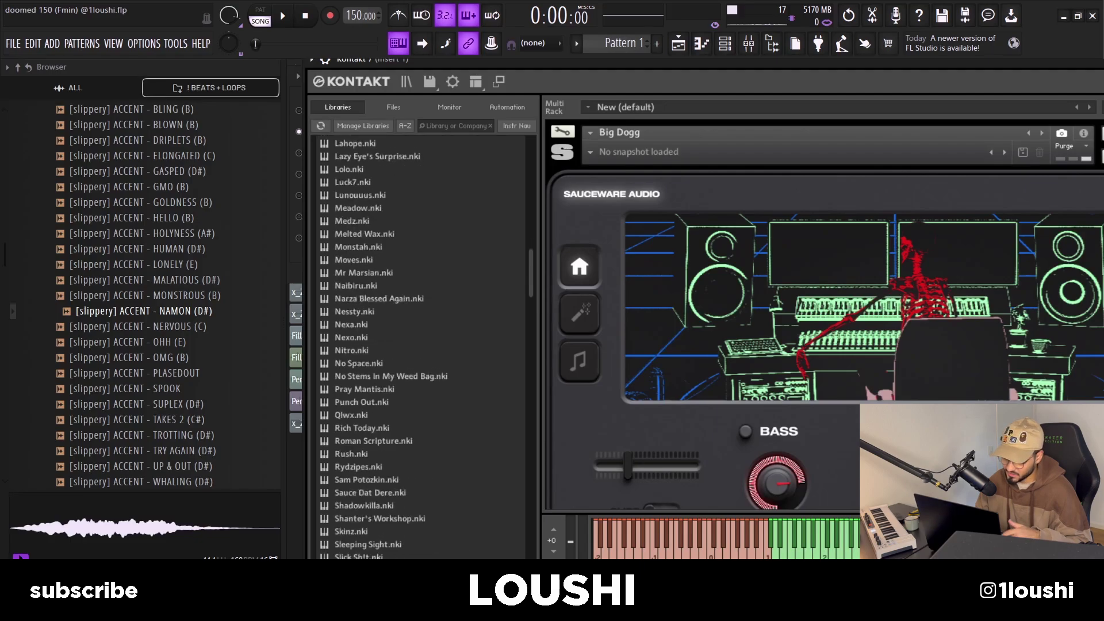
{"action": "scroll", "coordinate": [420, 345], "scroll_direction": "up", "scroll_amount": 15}
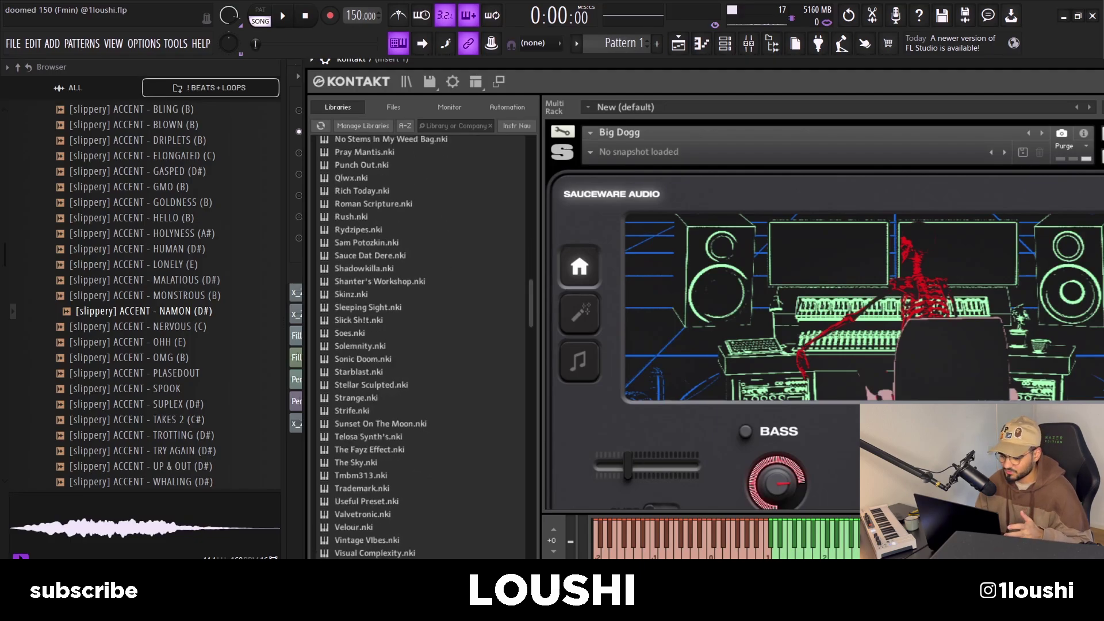
{"action": "scroll", "coordinate": [420, 345], "scroll_direction": "up", "scroll_amount": 5}
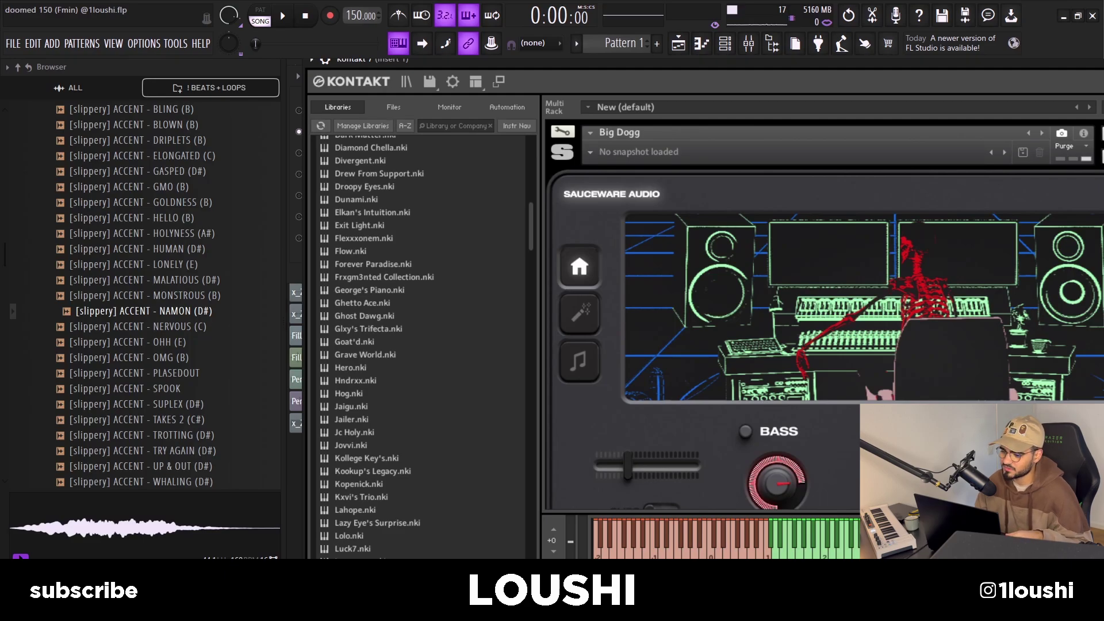
{"action": "left_click_drag", "start_coordinate": [403, 60], "coordinate": [345, 152]}
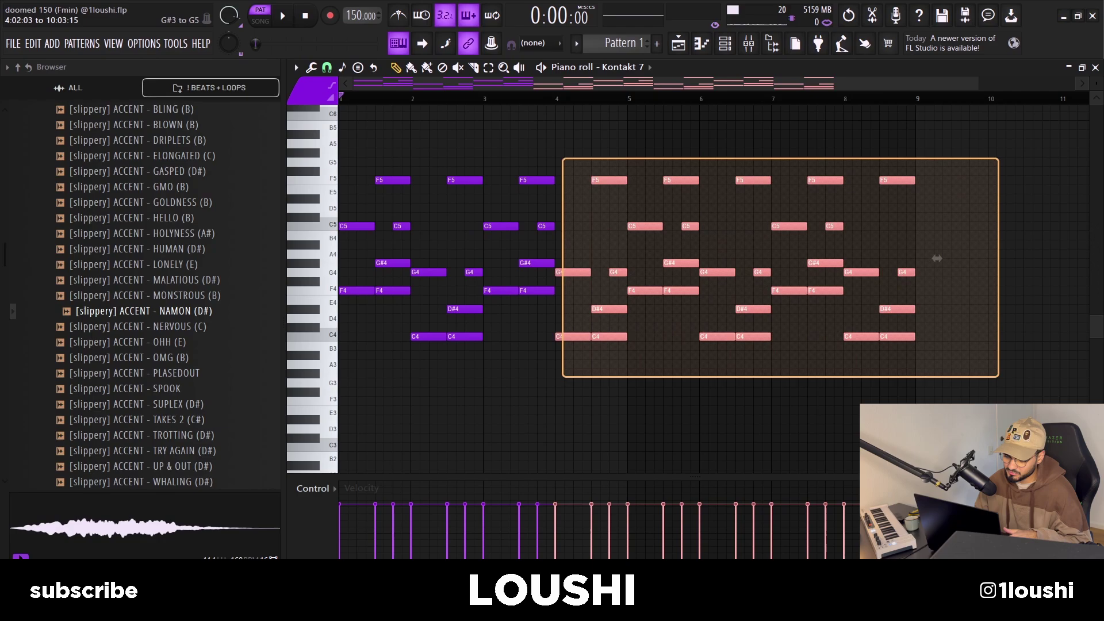
Delete the repeated Kontakt 7 notes from bar 3 onward in the piano roll
{"action": "left_click_drag", "start_coordinate": [562, 378], "coordinate": [482, 377]}
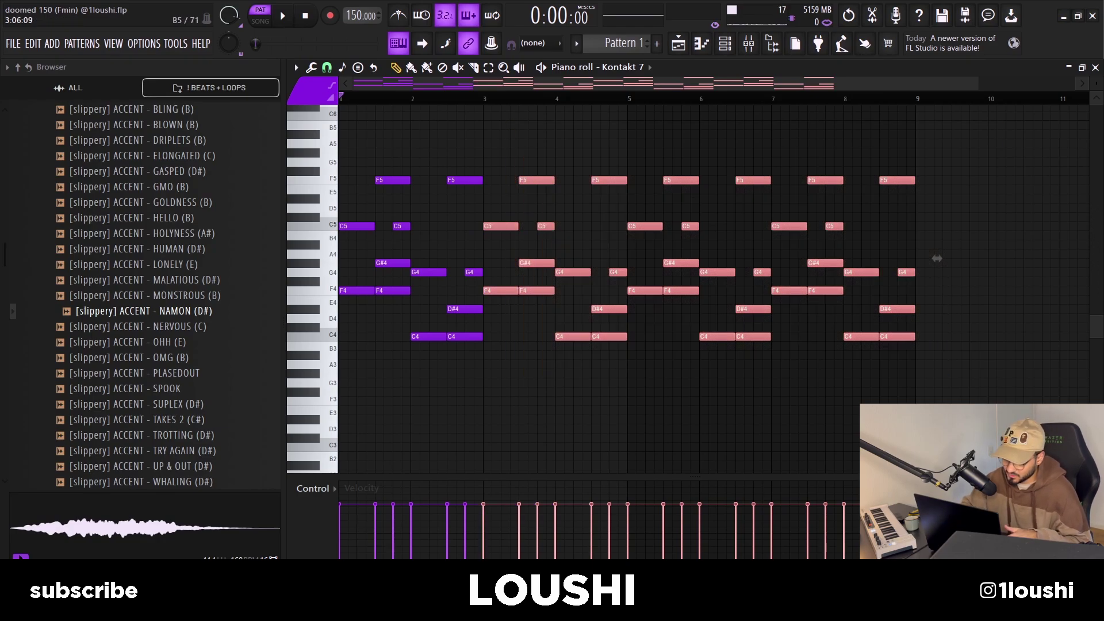
{"action": "key", "text": "Delete"}
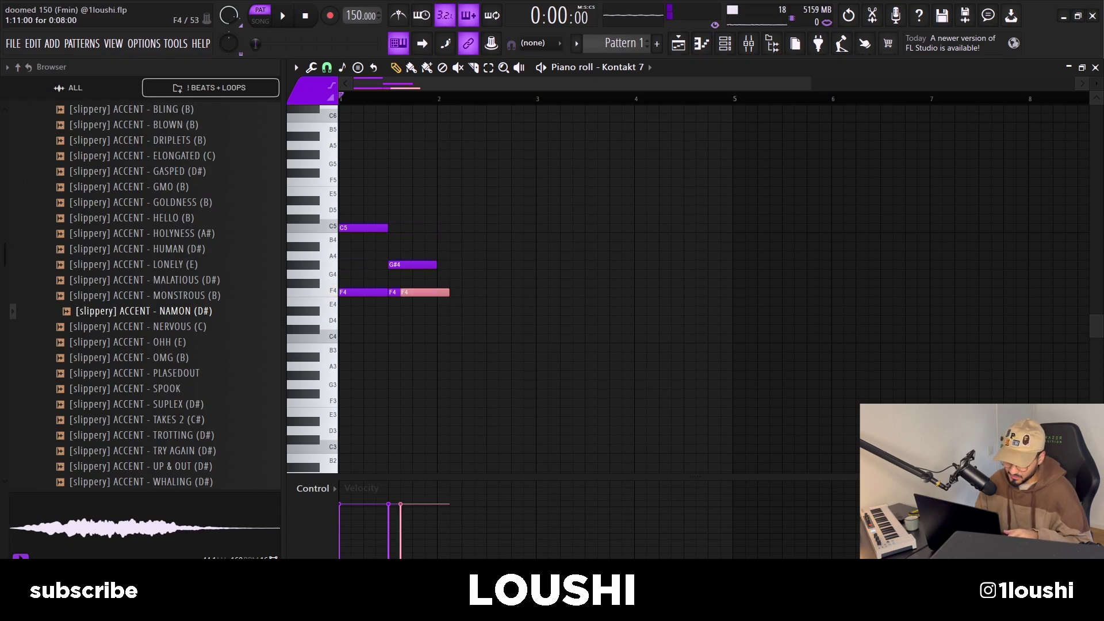
Complete the first bar with an F5 note and a shorter C5 note above the F4 and G#4 notes, and audition it
{"action": "key", "text": "space"}
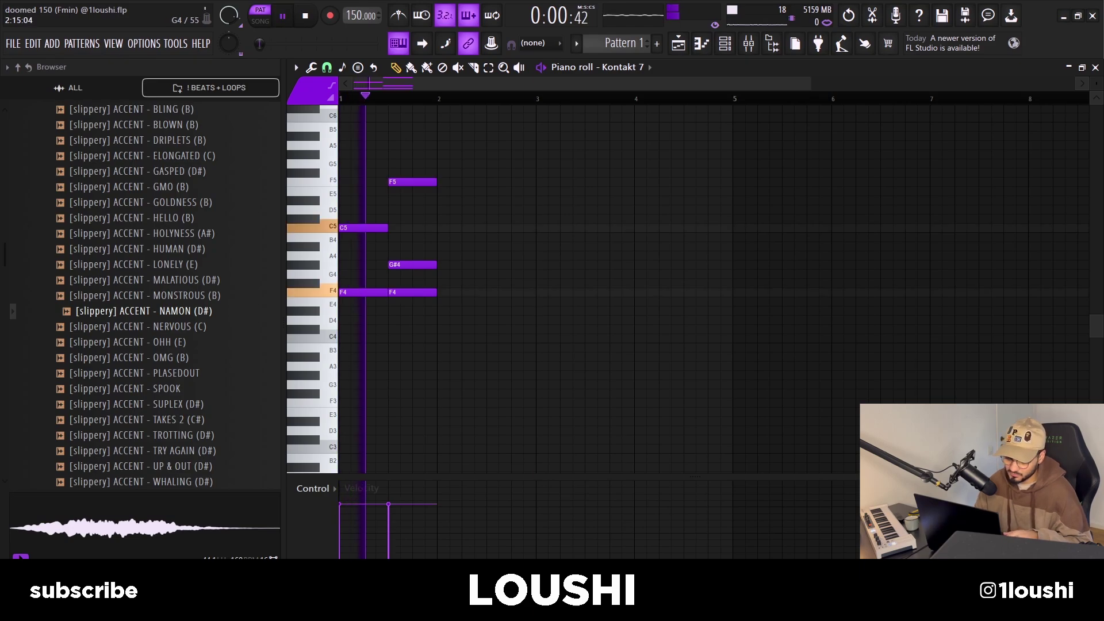
{"action": "key", "text": "space"}
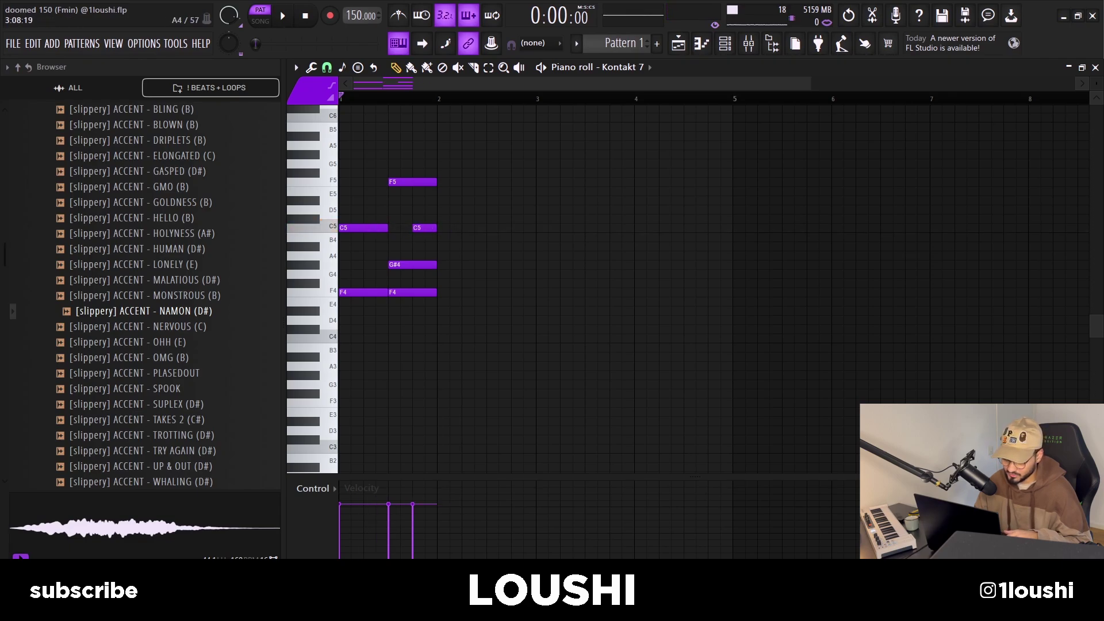
{"action": "key", "text": "space"}
{"action": "key", "text": "space"}
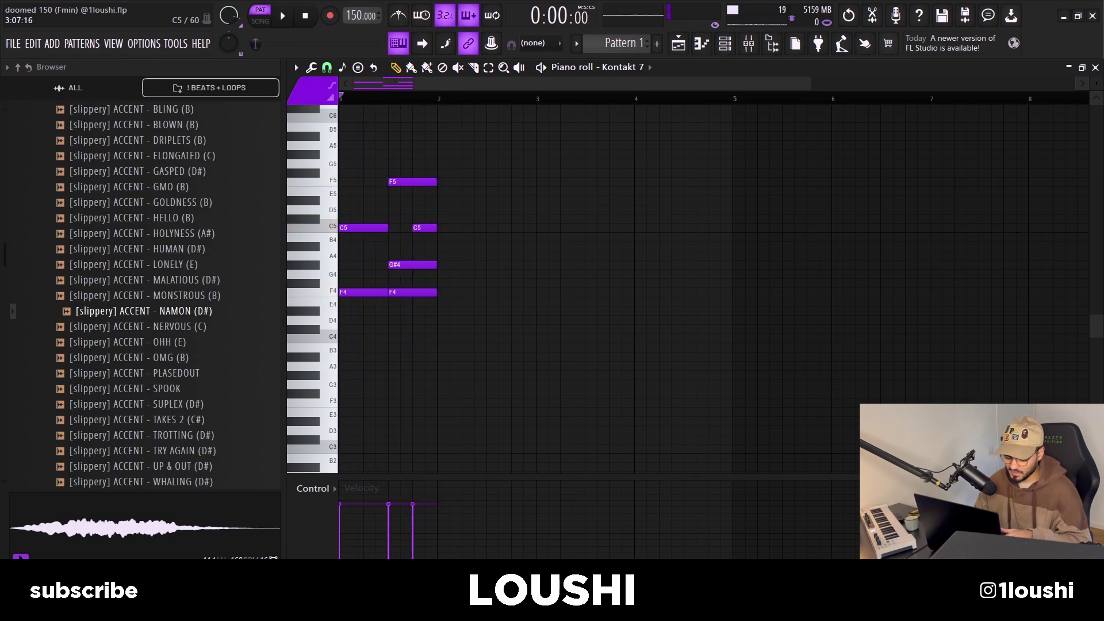
Fill the second bar with C4, G4, D#4 and C5 notes and play the two-bar melody
{"action": "key", "text": "ctrl+b"}
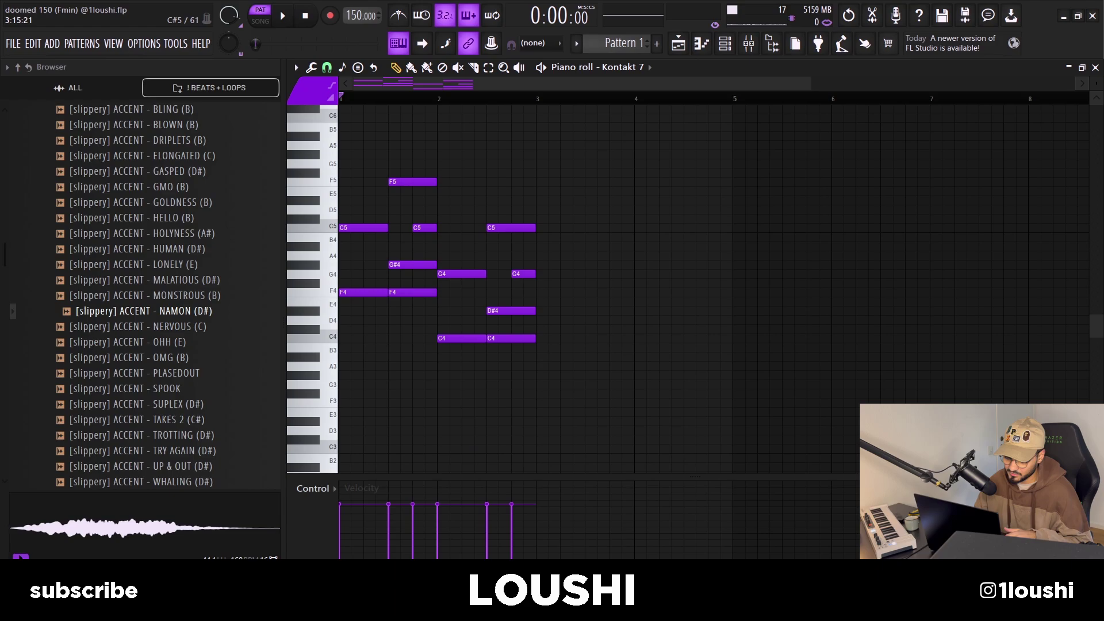
{"action": "key", "text": "space"}
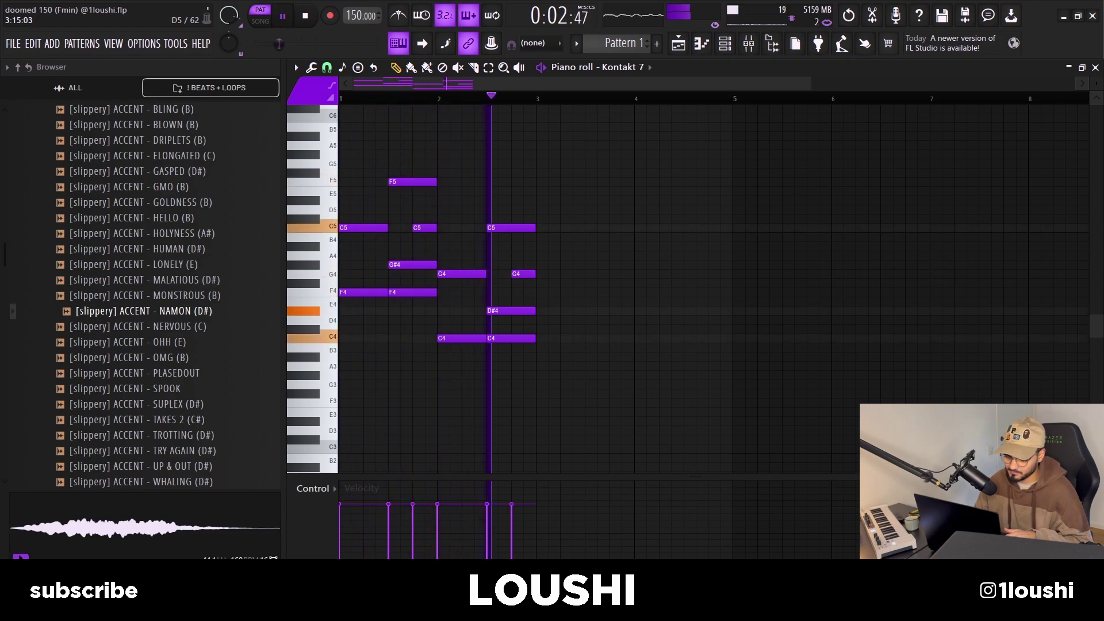
{"action": "key", "text": "space"}
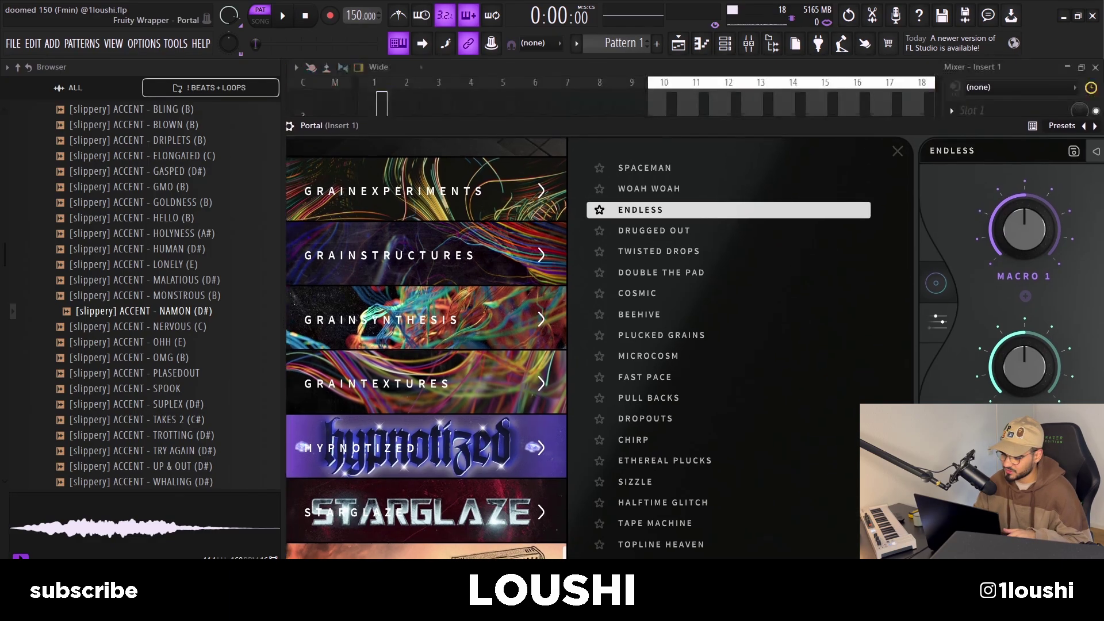
Review the Portal and Delay ETERNITY effects on Insert 1 and close their windows
{"action": "key", "text": "Escape"}
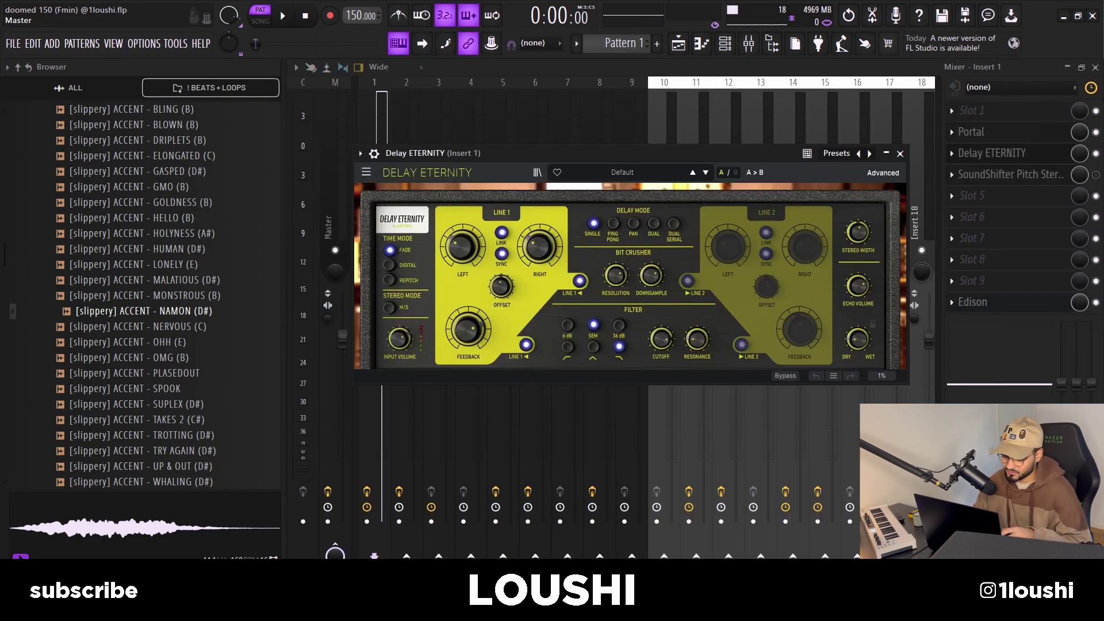
{"action": "key", "text": "Escape"}
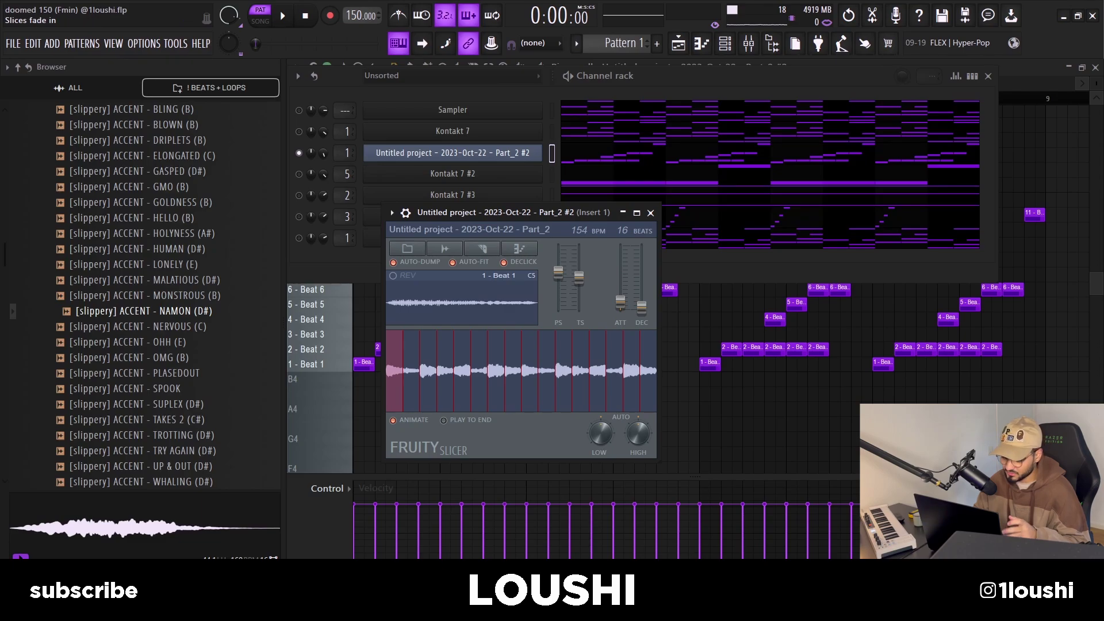
Examine the slicing options of the Fruity Slicer channel without choosing one
{"action": "left_click", "coordinate": [482, 248]}
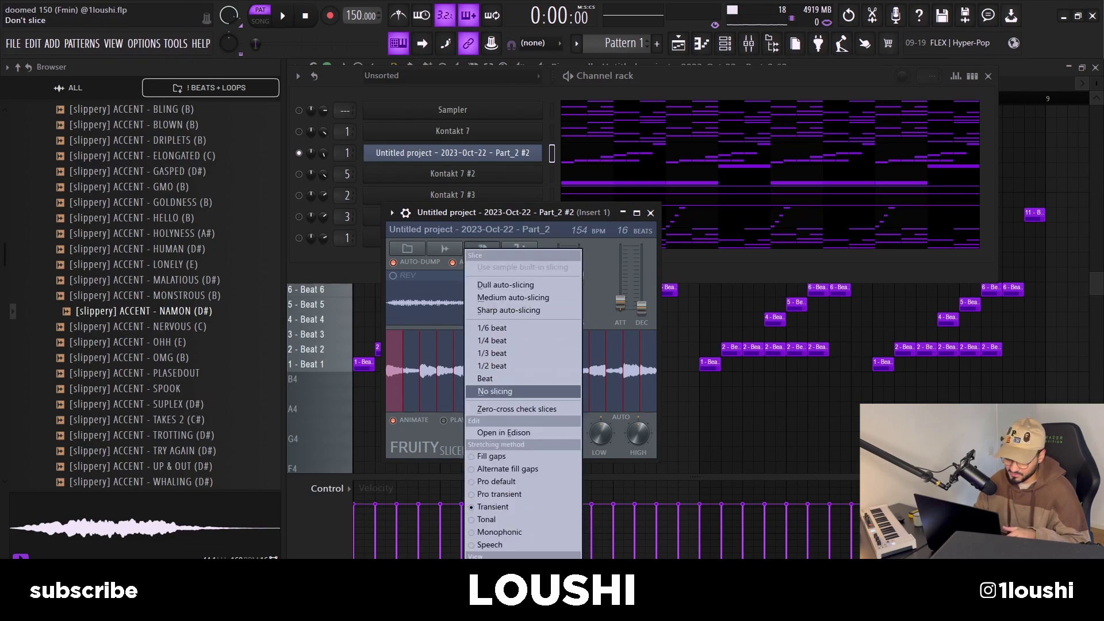
{"action": "key", "text": "Escape"}
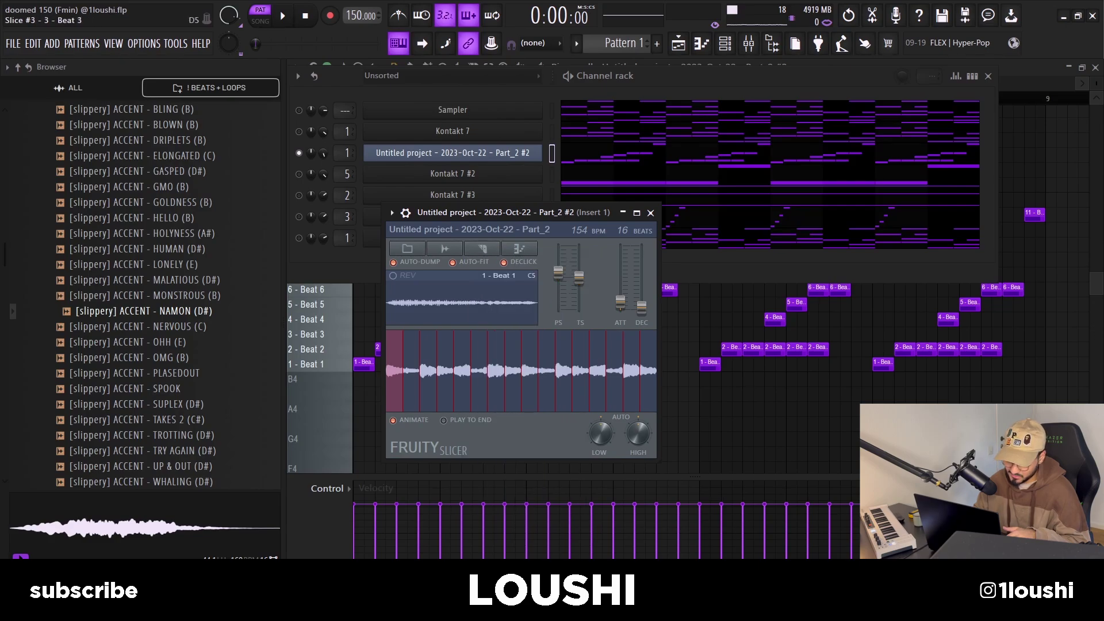
{"action": "key", "text": "c"}
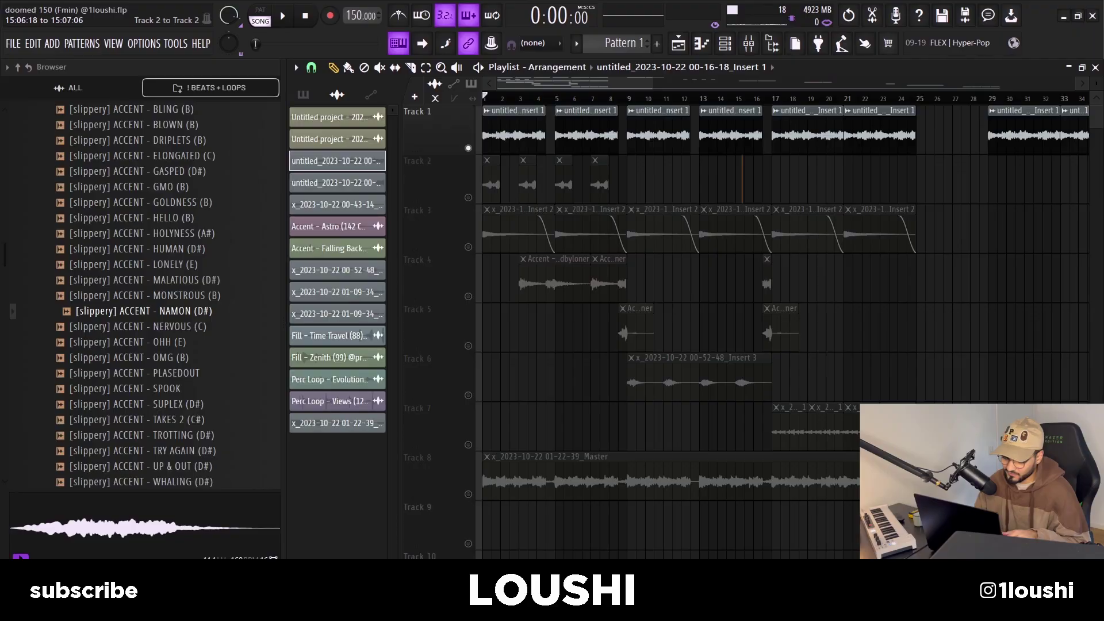
Examine the Kontakt 7 #2 melody in the piano roll and the Hyper Chorus effect on Insert 5
{"action": "left_click_drag", "start_coordinate": [506, 190], "coordinate": [707, 115]}
{"action": "left_click", "coordinate": [417, 112]}
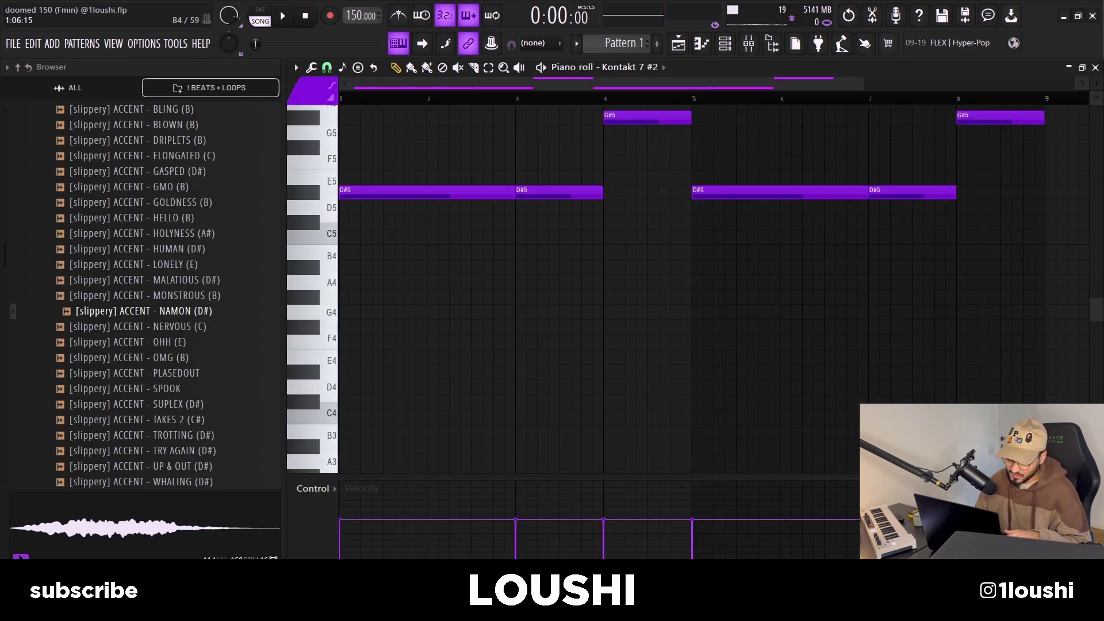
{"action": "scroll", "coordinate": [554, 227], "scroll_direction": "down", "scroll_amount": 3}
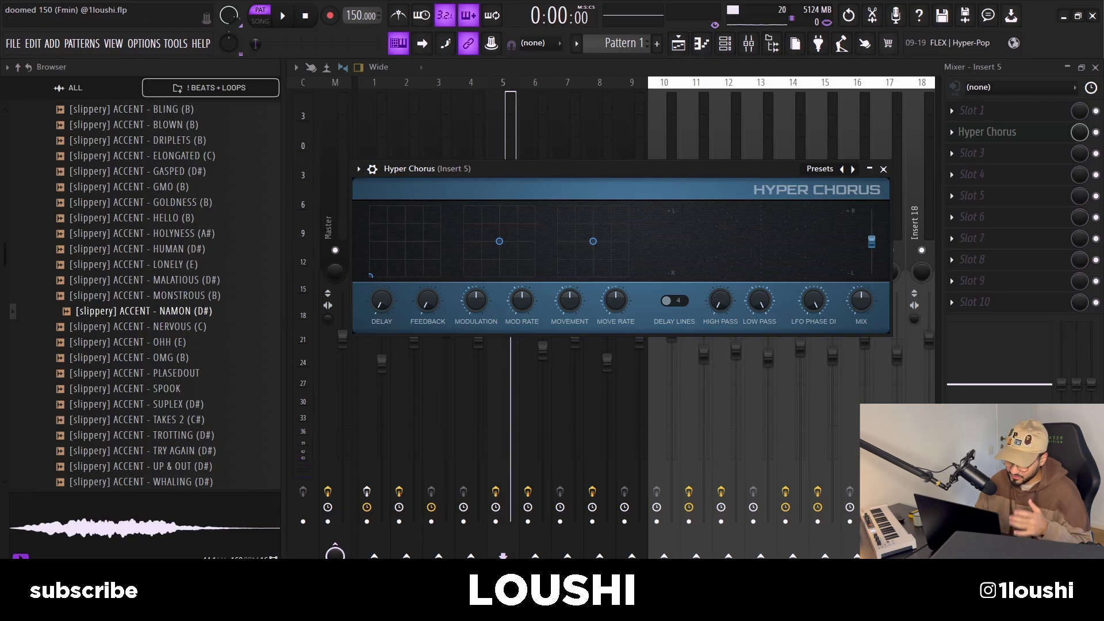
{"action": "left_click", "coordinate": [972, 153]}
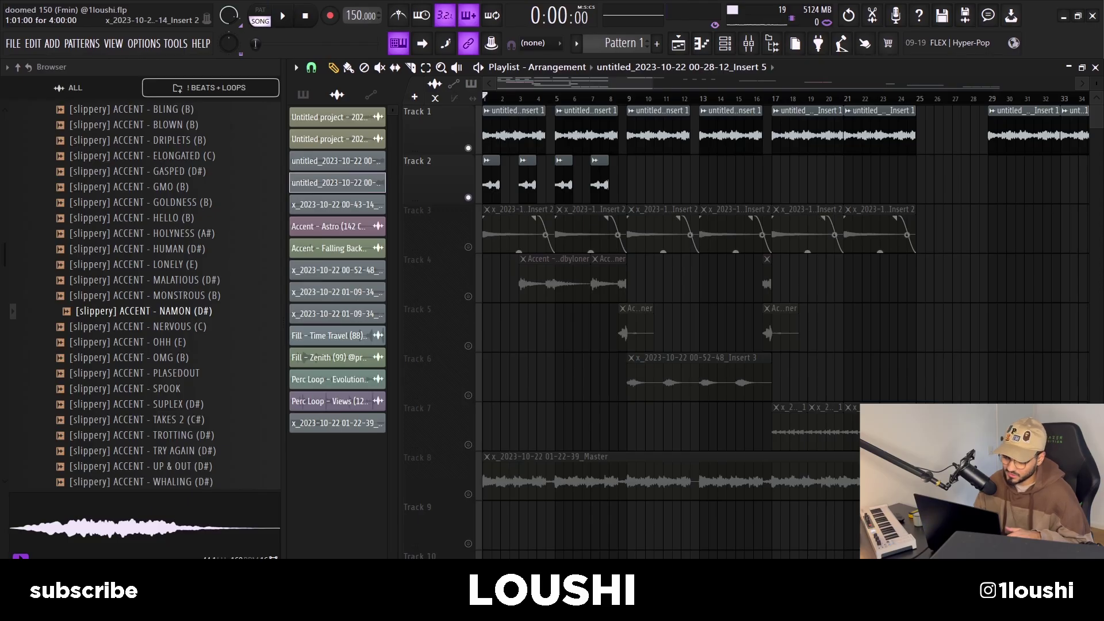
Unmute Track 3 in the playlist and play the arrangement from bar 1
{"action": "scroll", "coordinate": [519, 195], "scroll_direction": "up", "scroll_amount": 4}
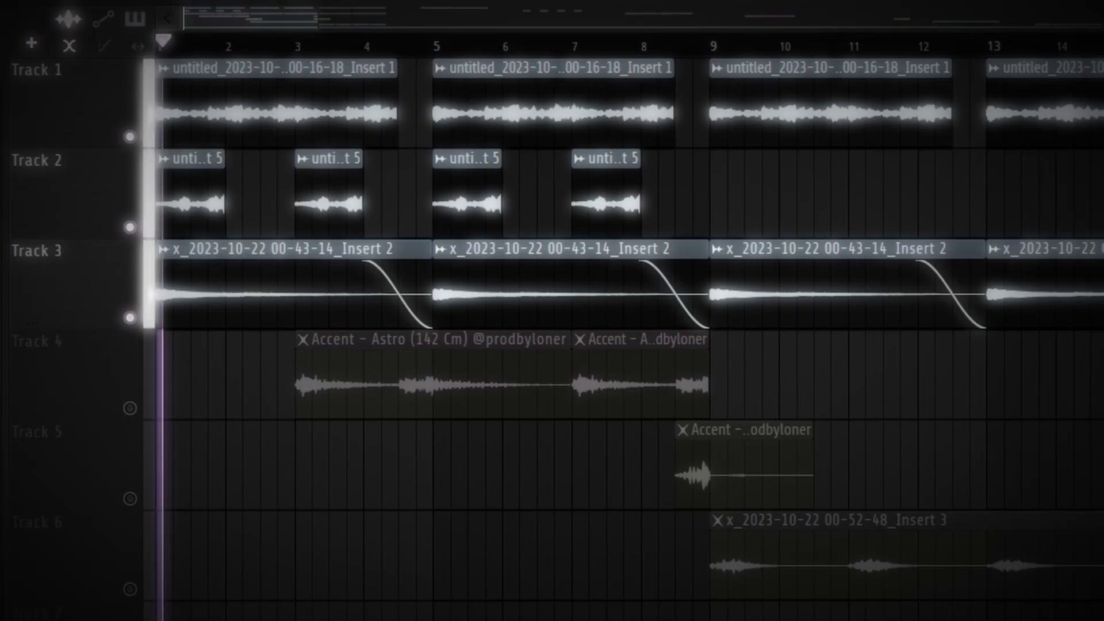
{"action": "key", "text": "space"}
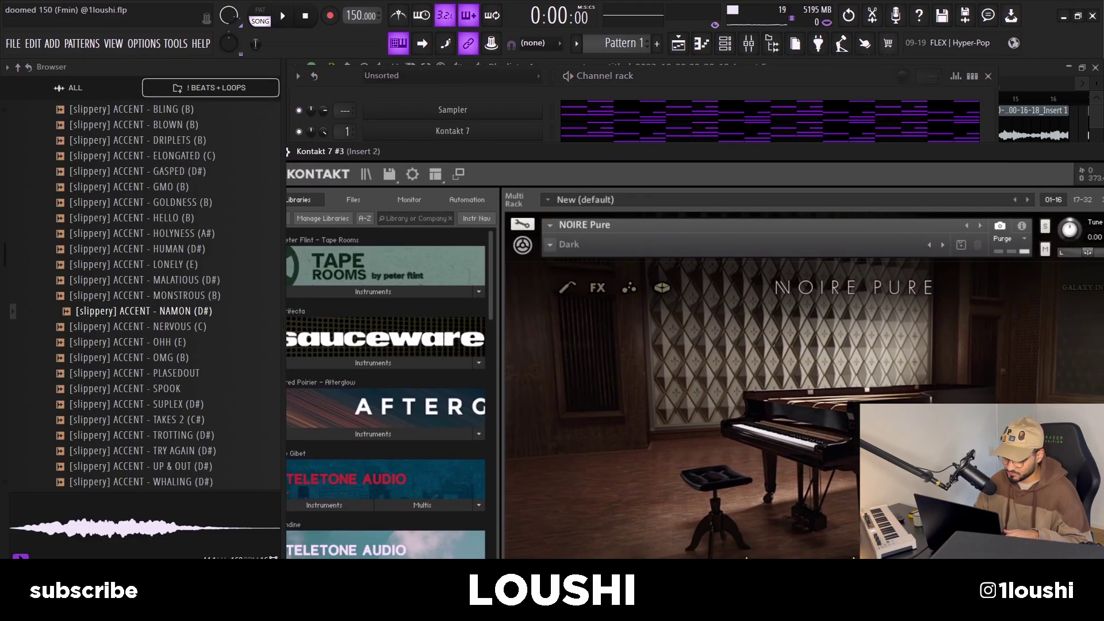
Examine the sustained chord notes of Kontakt 7 #3 in the piano roll
{"action": "key", "text": "F7"}
{"action": "scroll", "coordinate": [690, 287], "scroll_direction": "down", "scroll_amount": 1}
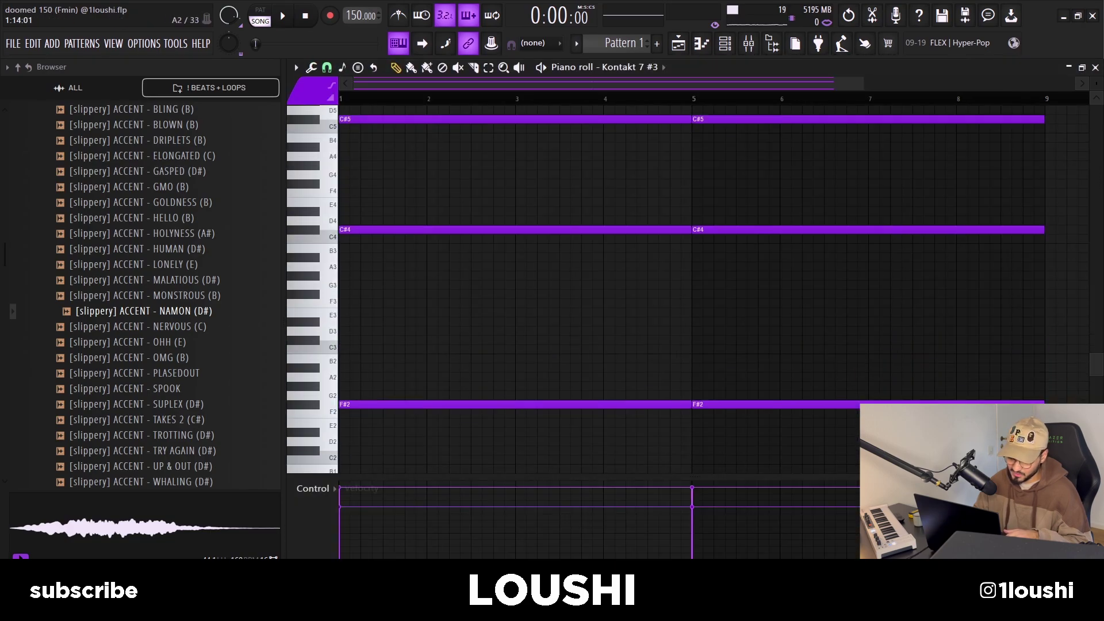
{"action": "scroll", "coordinate": [690, 288], "scroll_direction": "up", "scroll_amount": 2}
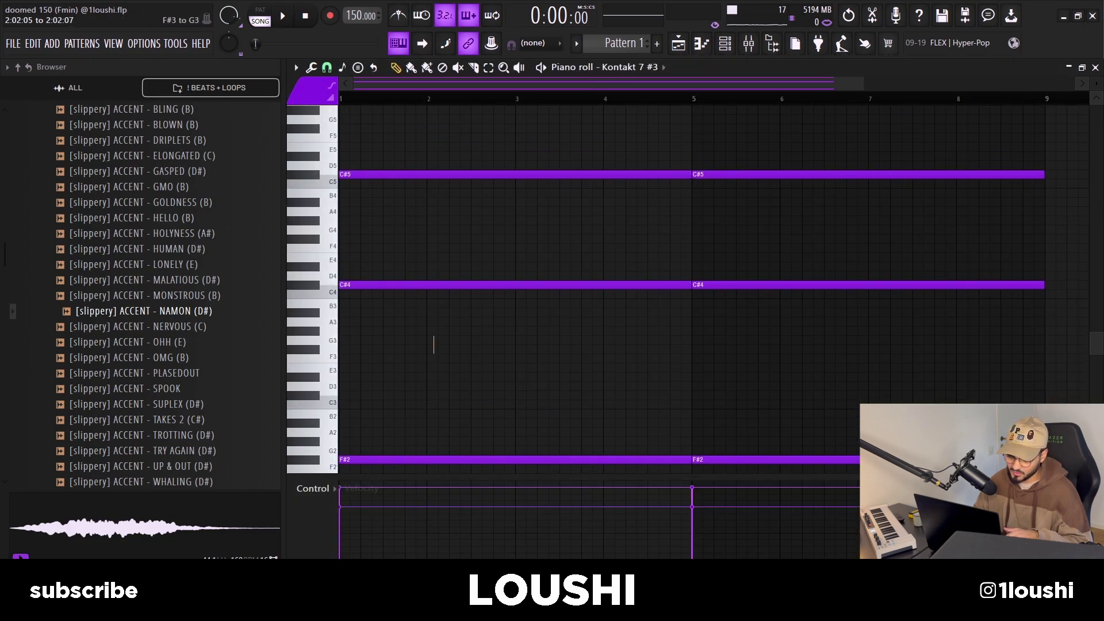
{"action": "left_click_drag", "start_coordinate": [341, 161], "coordinate": [713, 230]}
{"action": "key", "text": "ctrl+Down"}
{"action": "key", "text": "ctrl+d"}
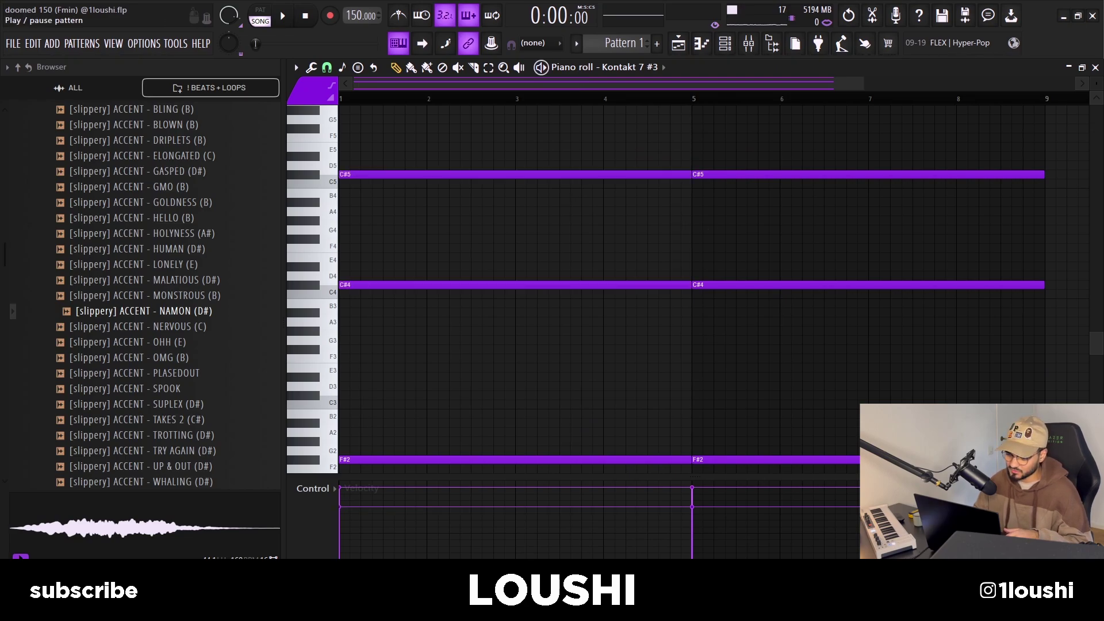
Play the arrangement from the start and place the Accent - Astro (142 Cm) clips on Track 4 at bars 3 and 7
{"action": "key", "text": "space"}
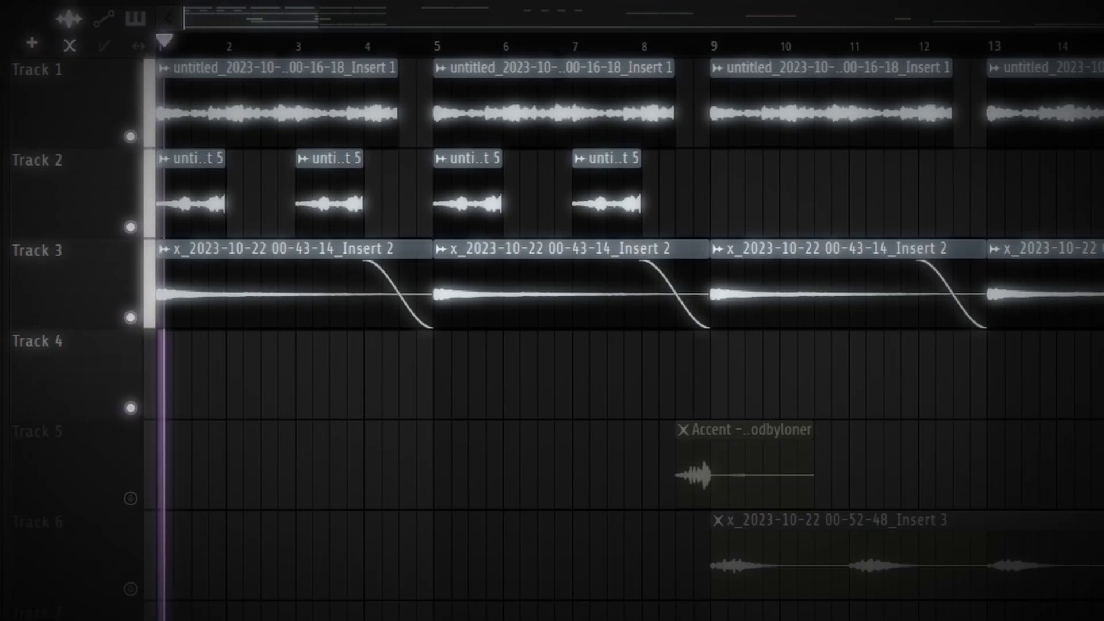
{"action": "key", "text": "space"}
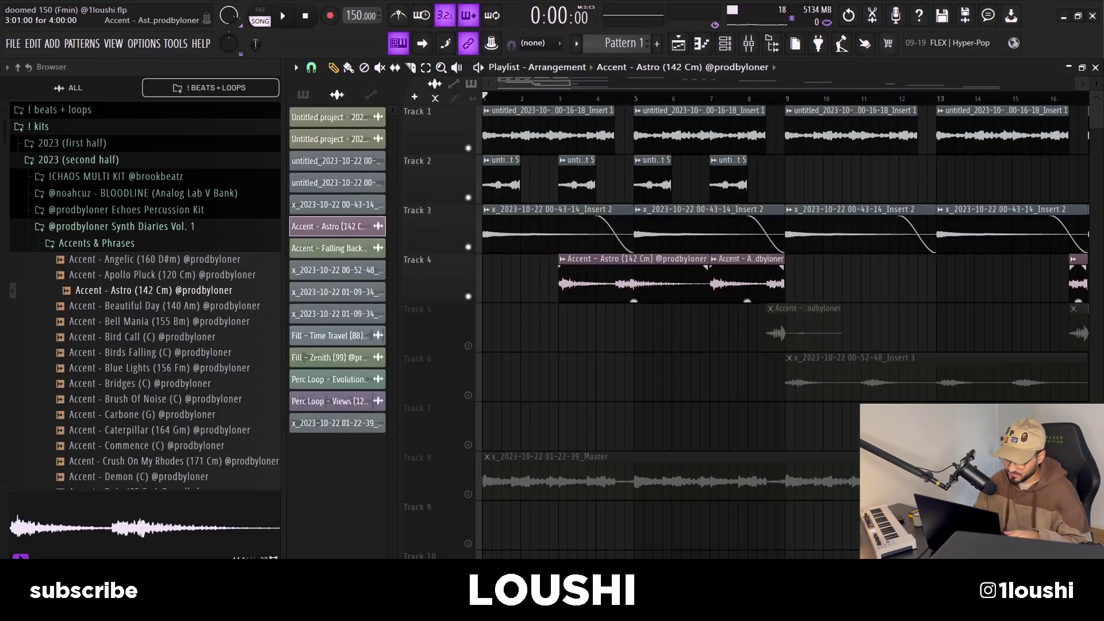
Review the audio clip settings of the Accent - Astro (142 Cm) sample and close them
{"action": "left_click", "coordinate": [337, 226]}
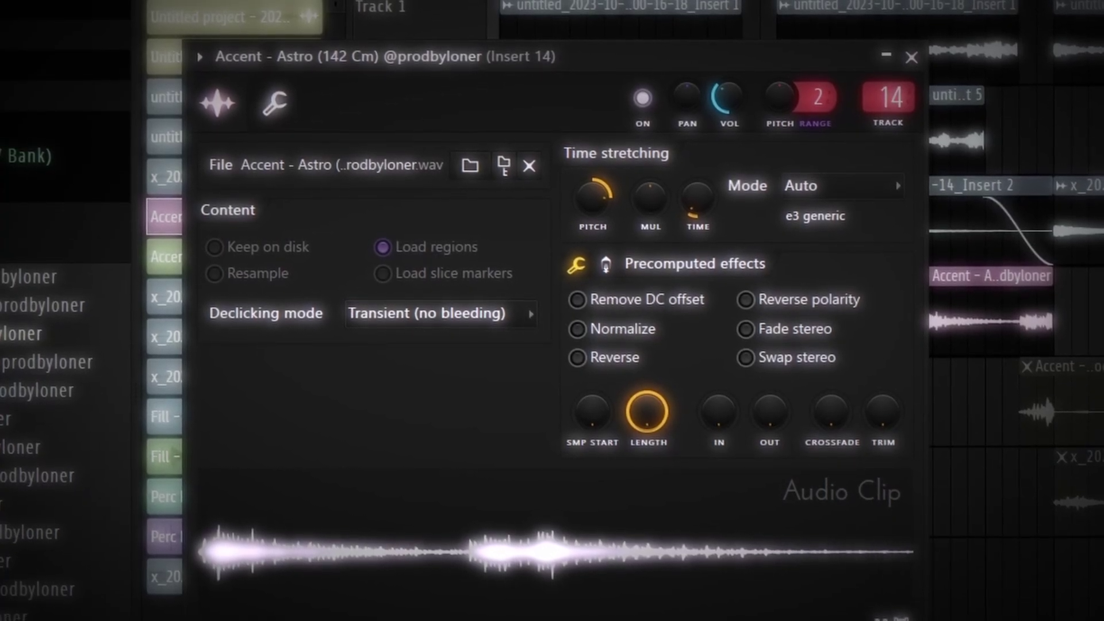
{"action": "key", "text": "Escape"}
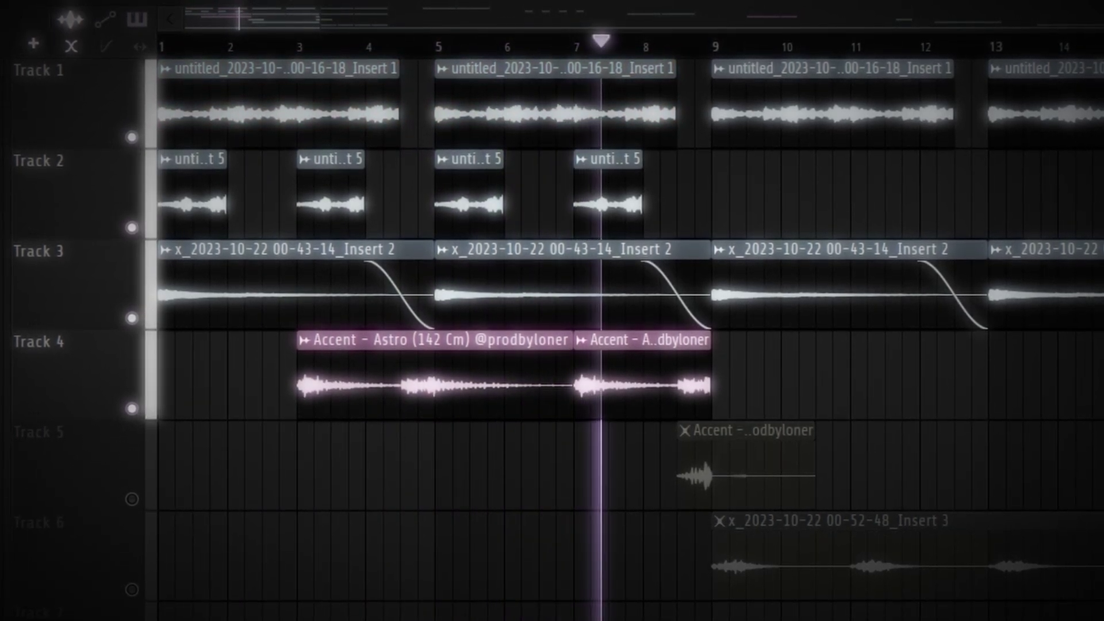
Unmute Track 5 and check the audio clip settings of the Accent - Falling Back (170 Fm) sample
{"action": "scroll", "coordinate": [575, 322], "scroll_direction": "down", "scroll_amount": 3}
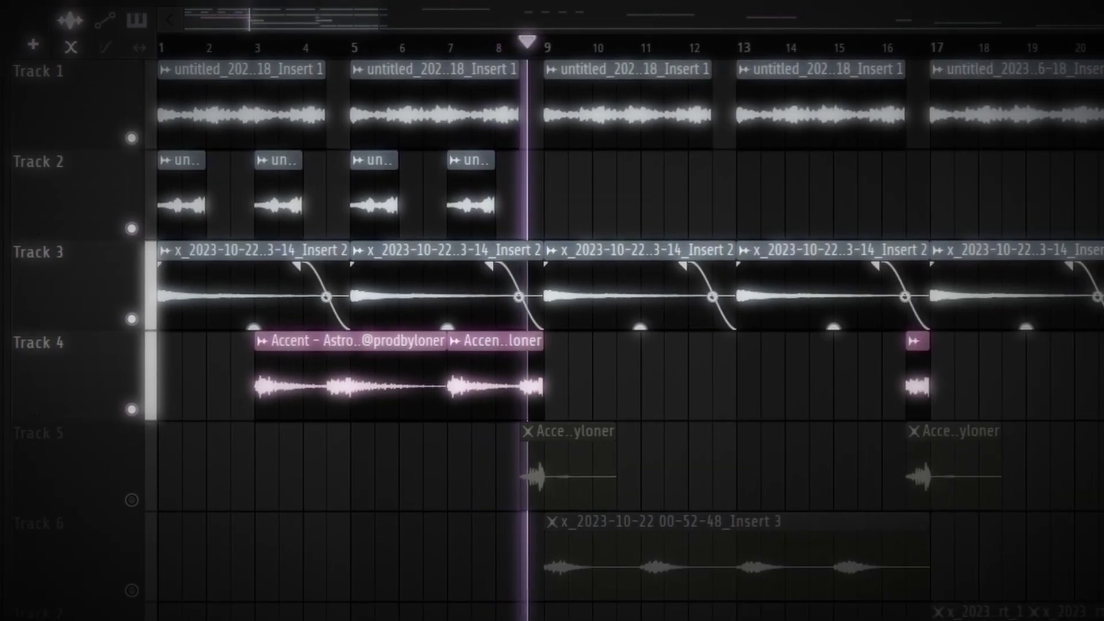
{"action": "key", "text": "space"}
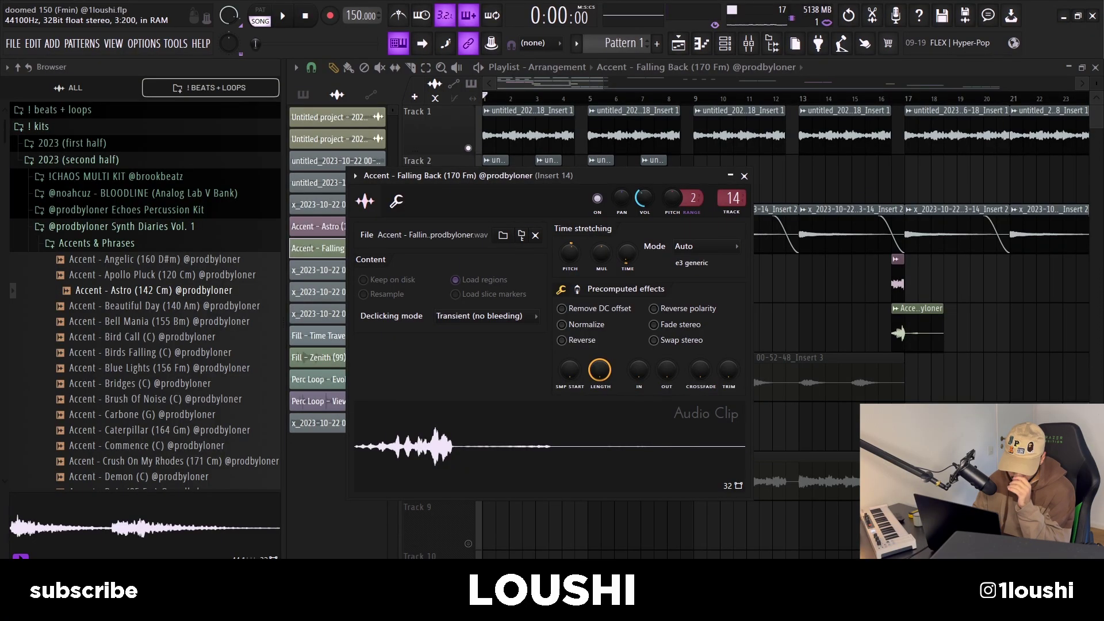
{"action": "key", "text": "Escape"}
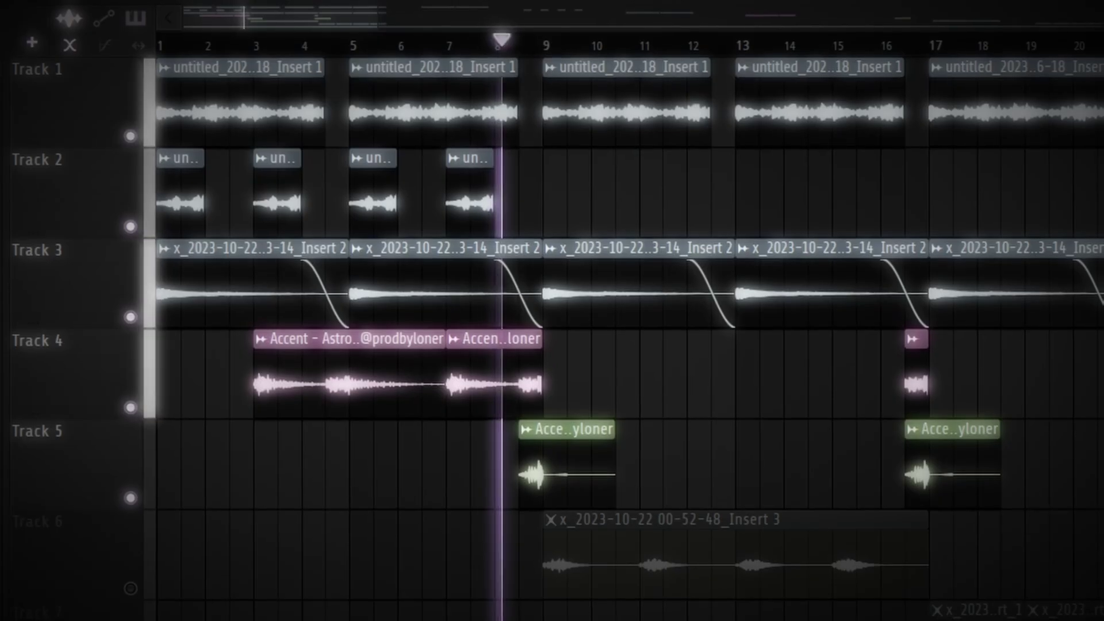
{"action": "key", "text": "space"}
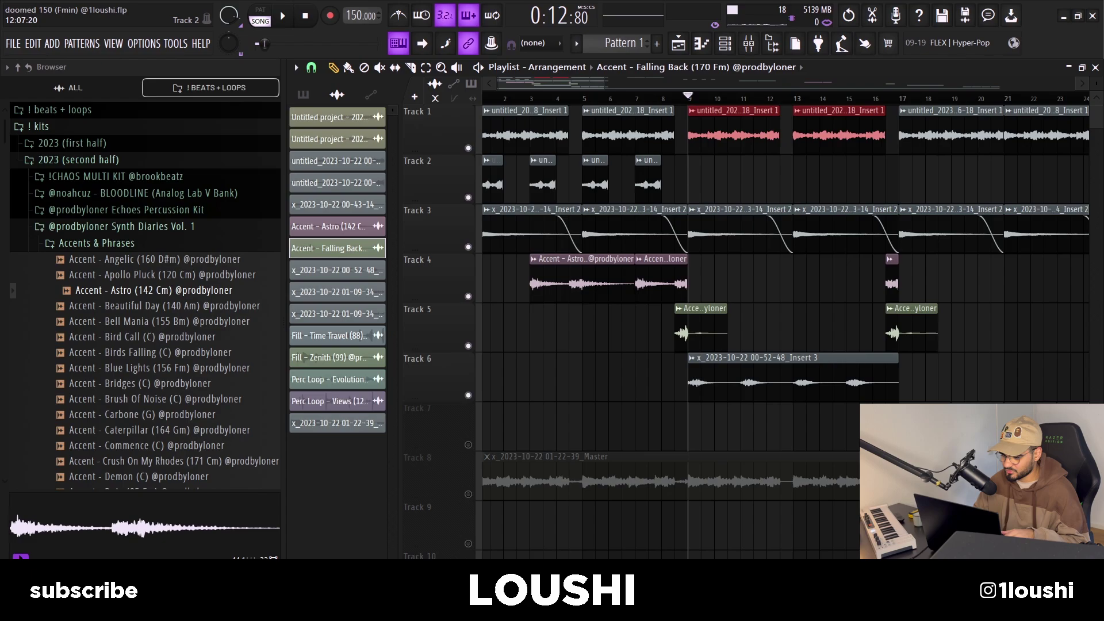
{"action": "scroll", "coordinate": [575, 230], "scroll_direction": "right", "scroll_amount": 6}
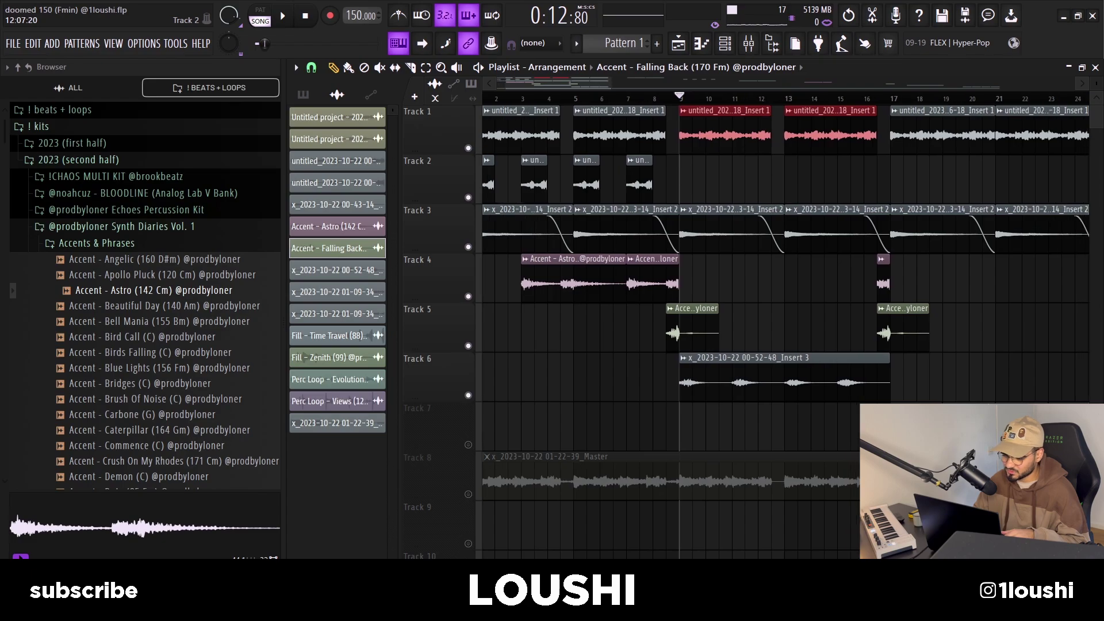
{"action": "left_click", "coordinate": [630, 399]}
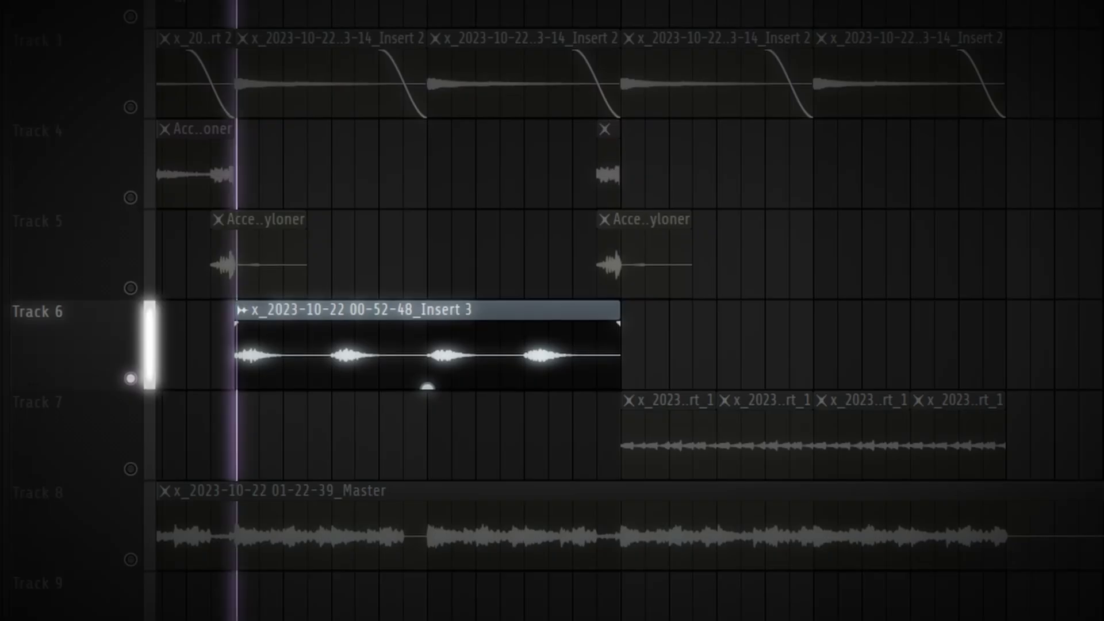
Play the soloed Track 6 clip and open the 1 Specter sound bank in Analog Lab V
{"action": "key", "text": "space"}
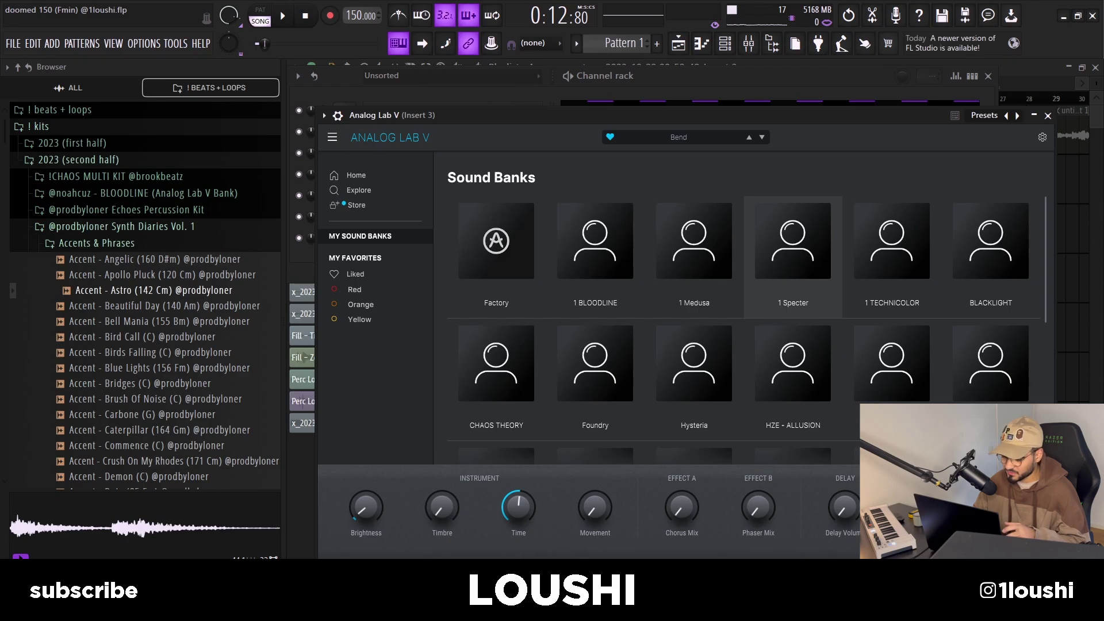
{"action": "left_click", "coordinate": [793, 314]}
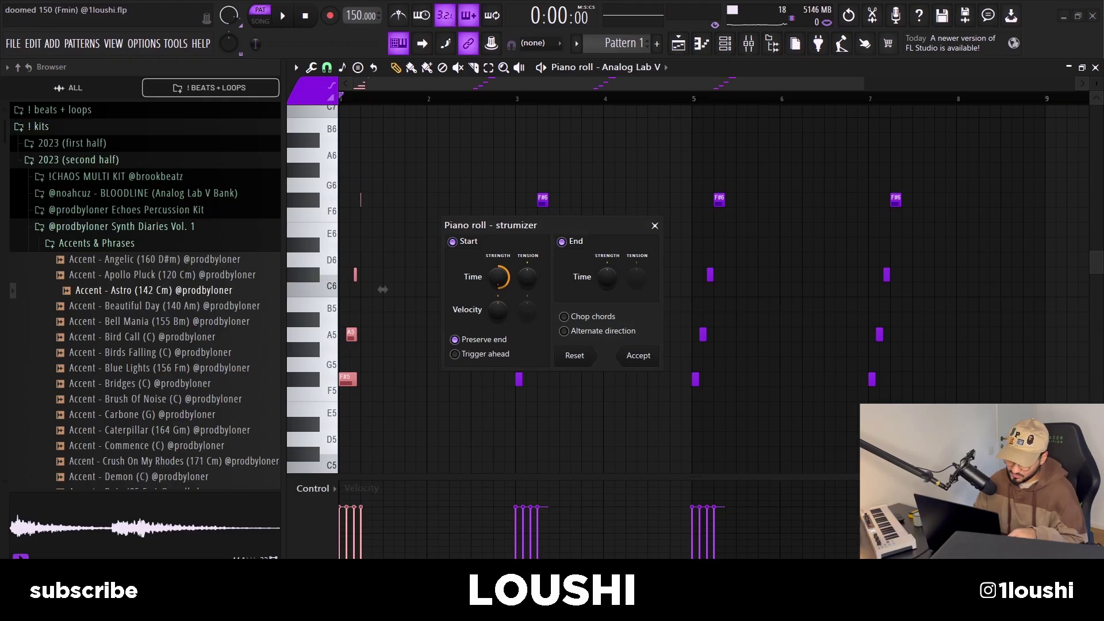
Strum the chord at bar 1 of the Analog Lab V piano roll with the strumizer's start time, preserving note ends
{"action": "key", "text": "Return"}
{"action": "left_click_drag", "start_coordinate": [447, 326], "coordinate": [348, 194]}
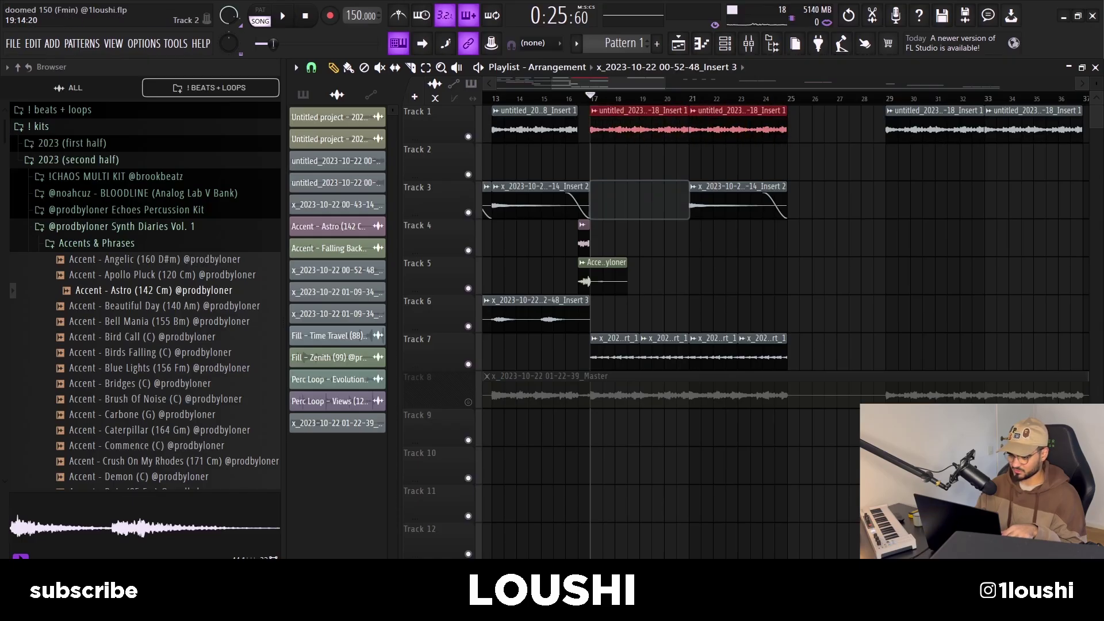
Undo the removal of the Track 3 clip at bar 17, and check the Endless effect preset on Insert 1 before closing the plugin
{"action": "key", "text": "ctrl+z"}
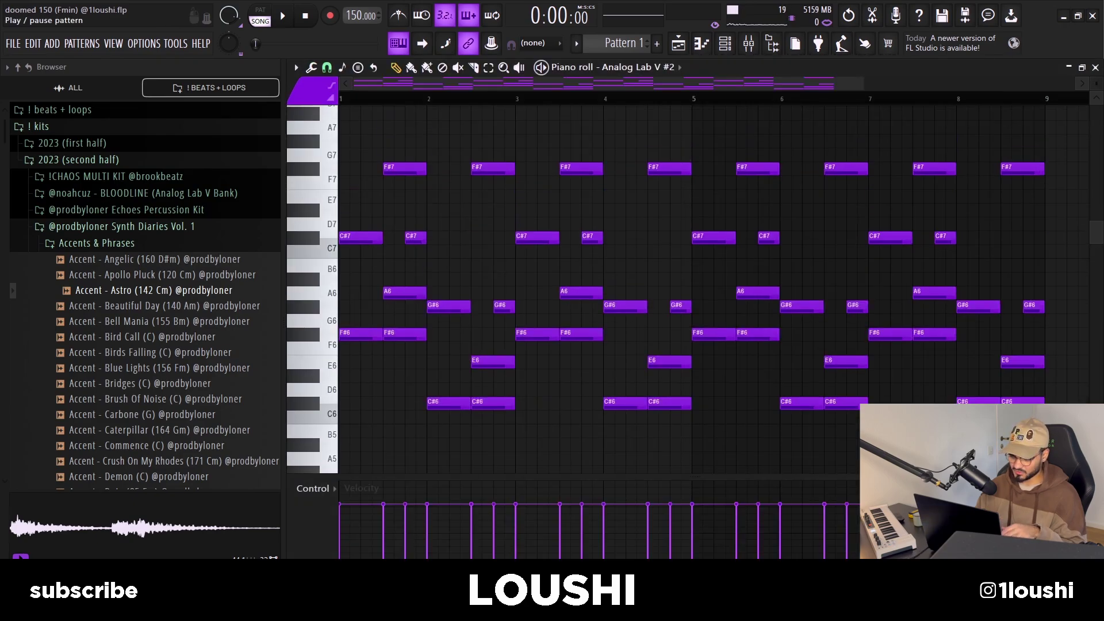
{"action": "left_click", "coordinate": [725, 43]}
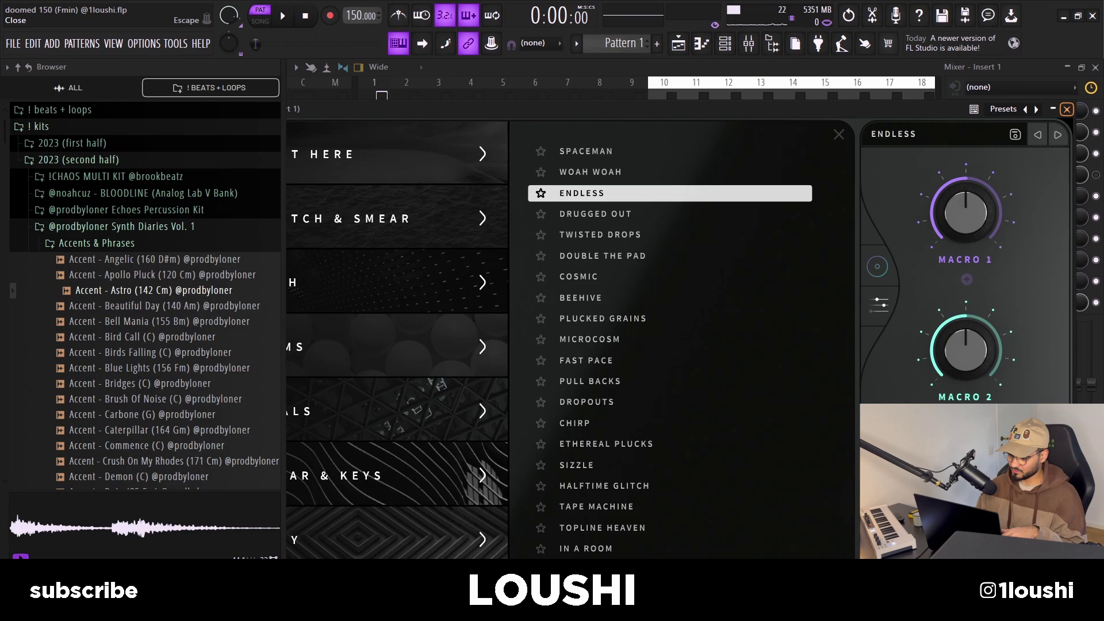
{"action": "left_click", "coordinate": [1067, 109]}
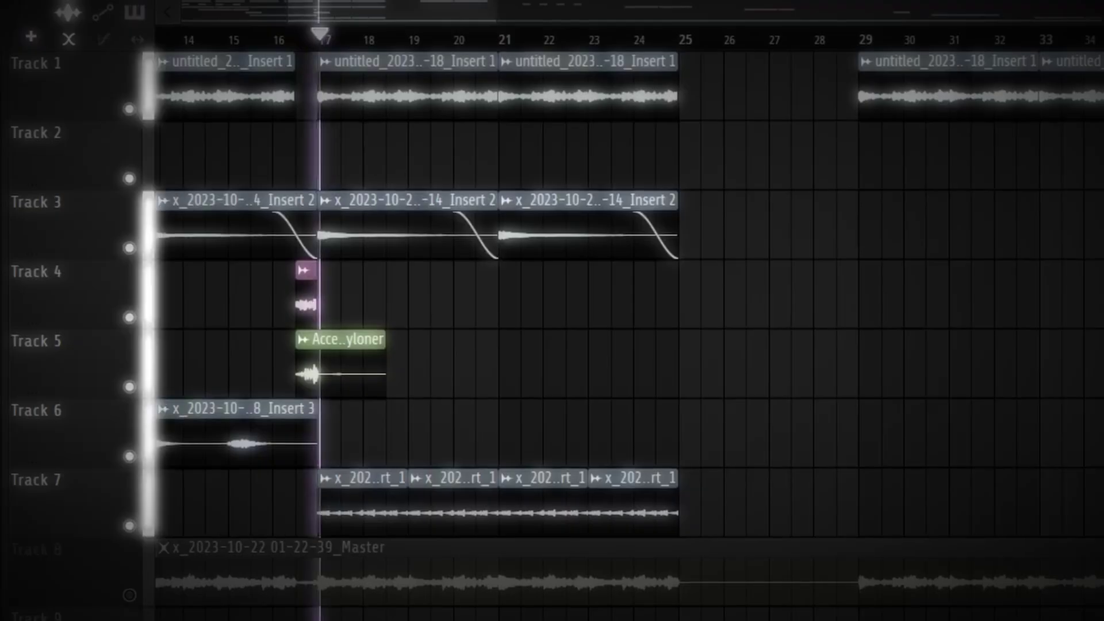
{"action": "key", "text": "space"}
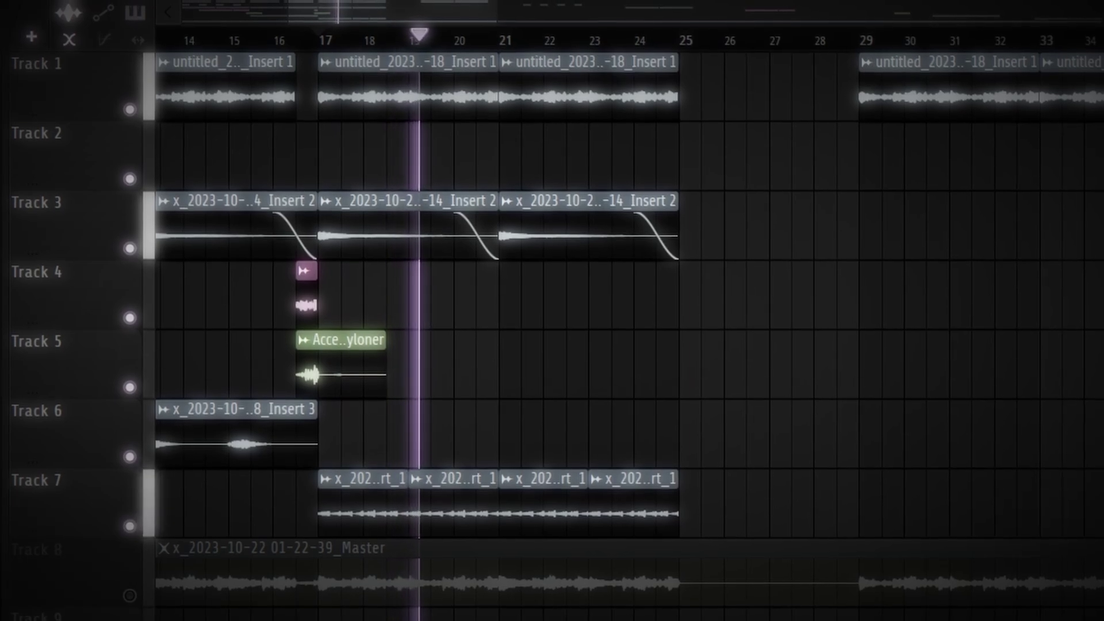
{"action": "scroll", "coordinate": [627, 288], "scroll_direction": "left", "scroll_amount": 3}
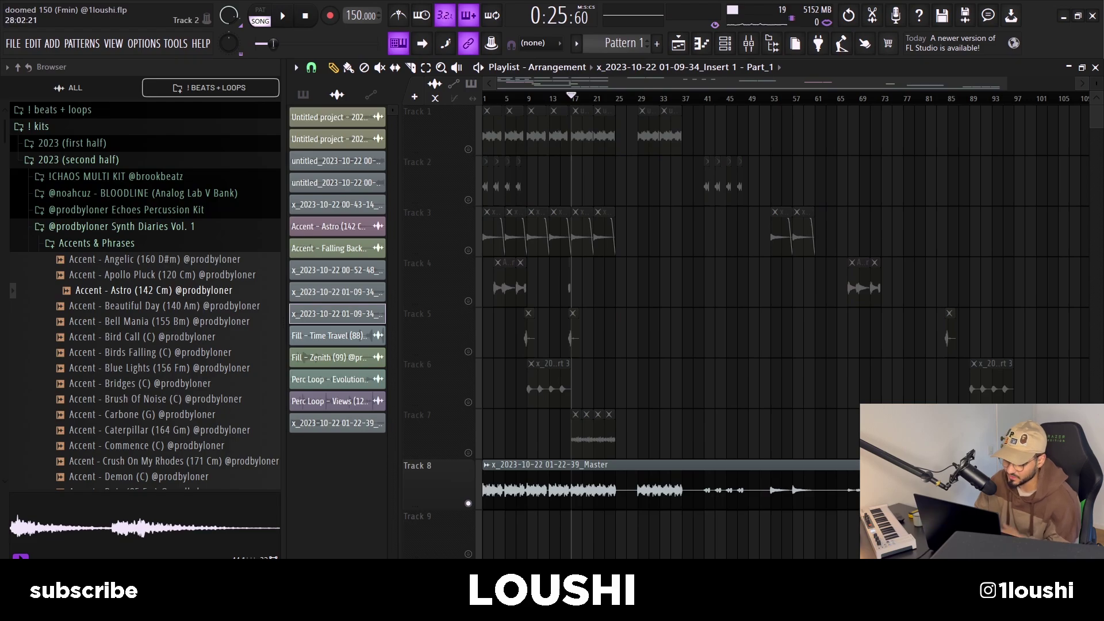
{"action": "double_click", "coordinate": [546, 488]}
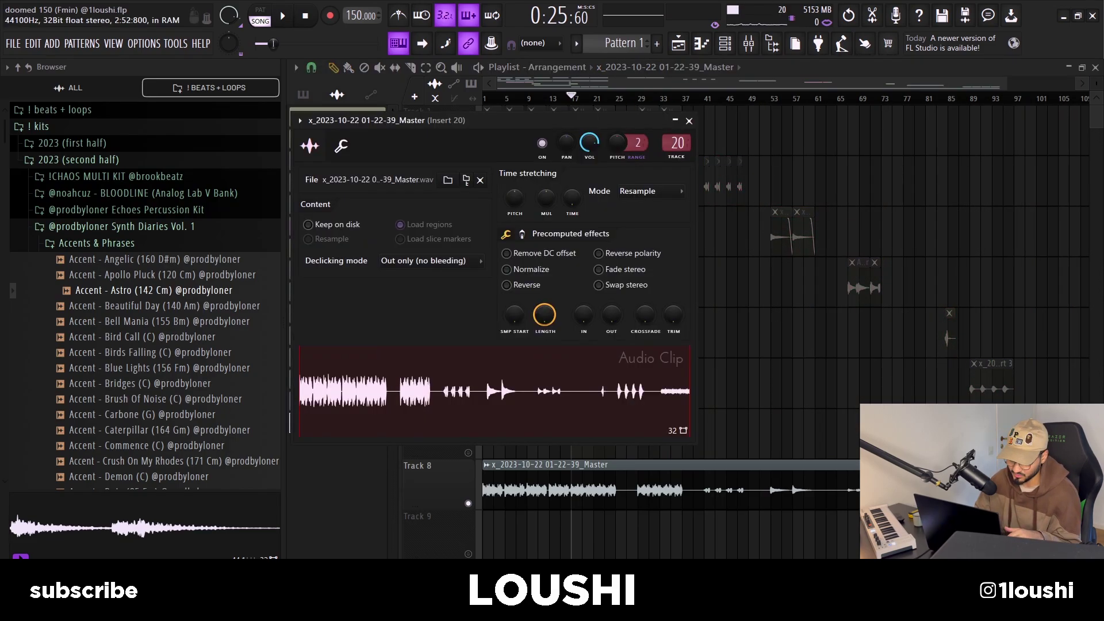
{"action": "key", "text": "F9"}
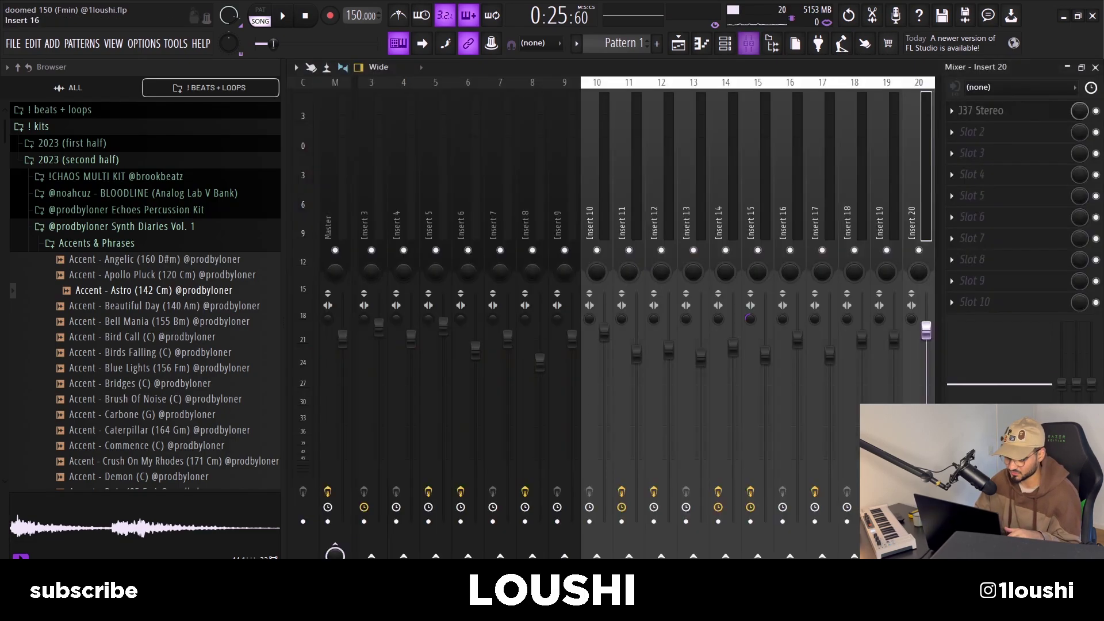